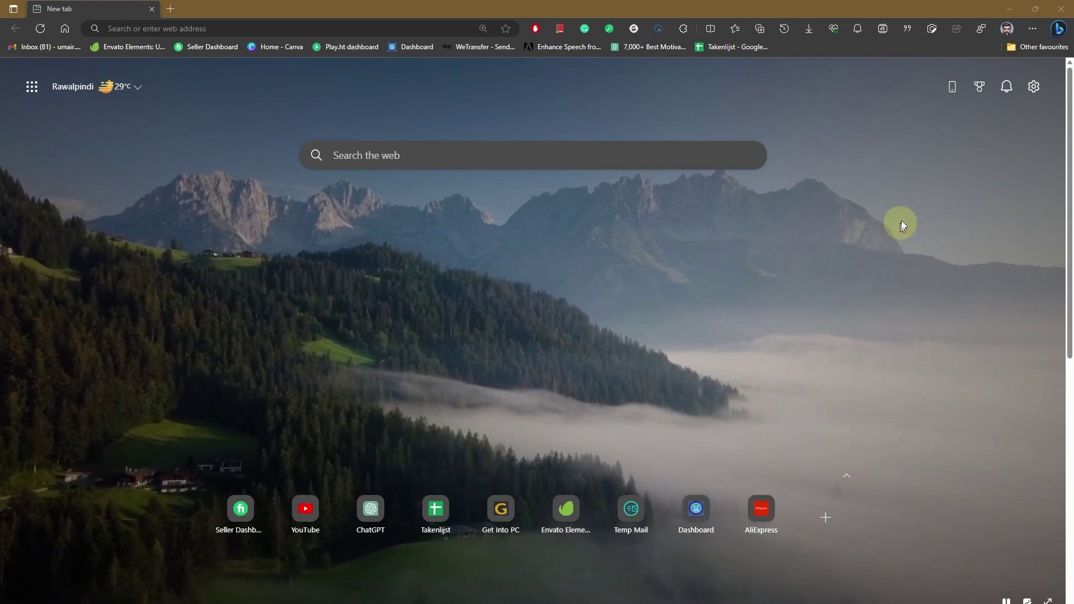
- Go to Edge's Appearance settings through the main menu's Settings
left_click(1033, 28)
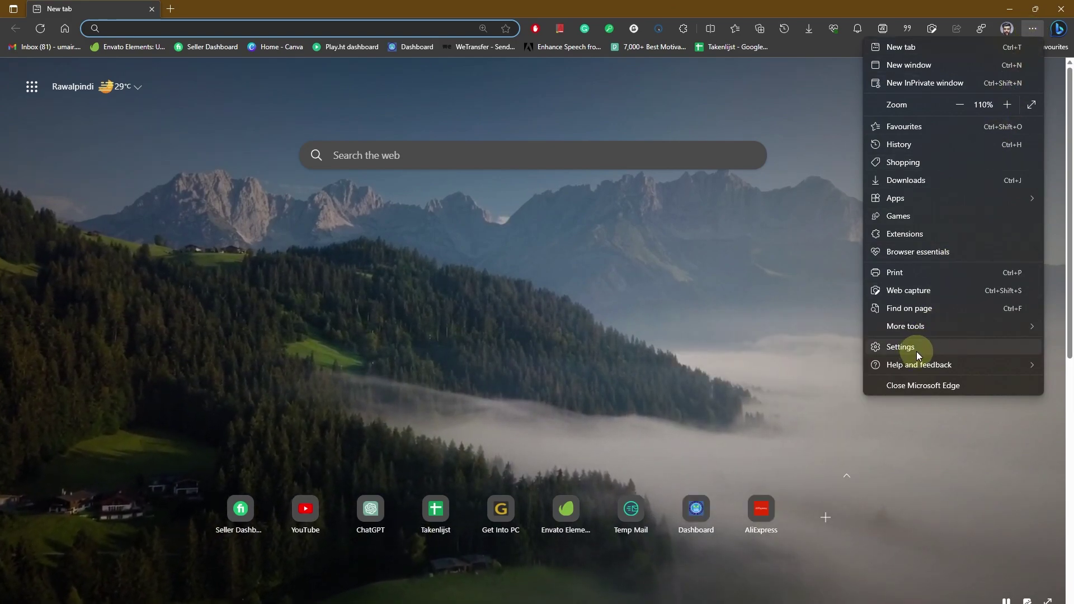
left_click(913, 349)
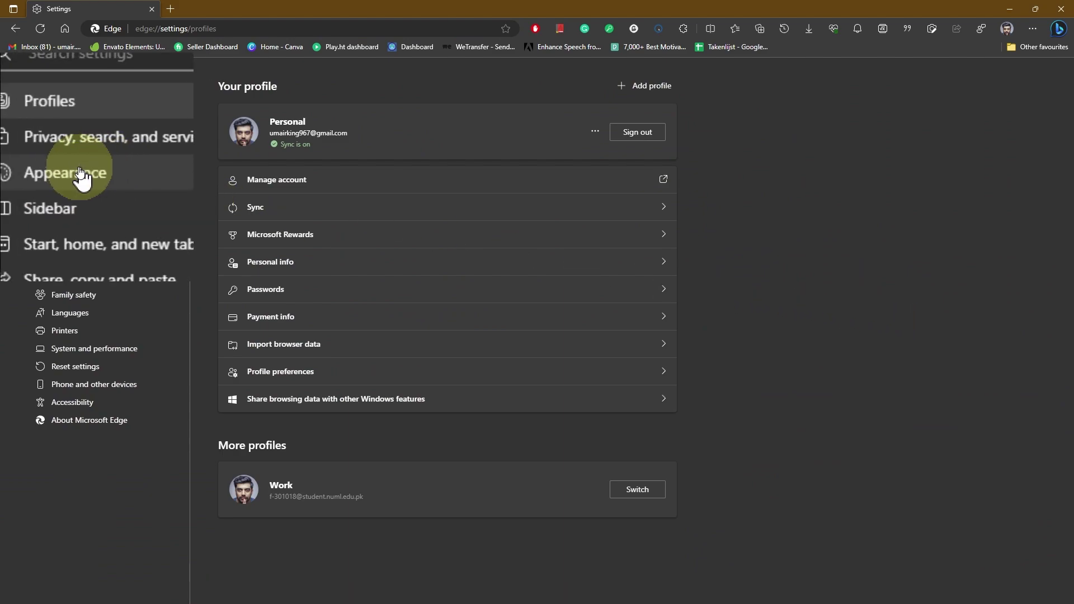
left_click(80, 173)
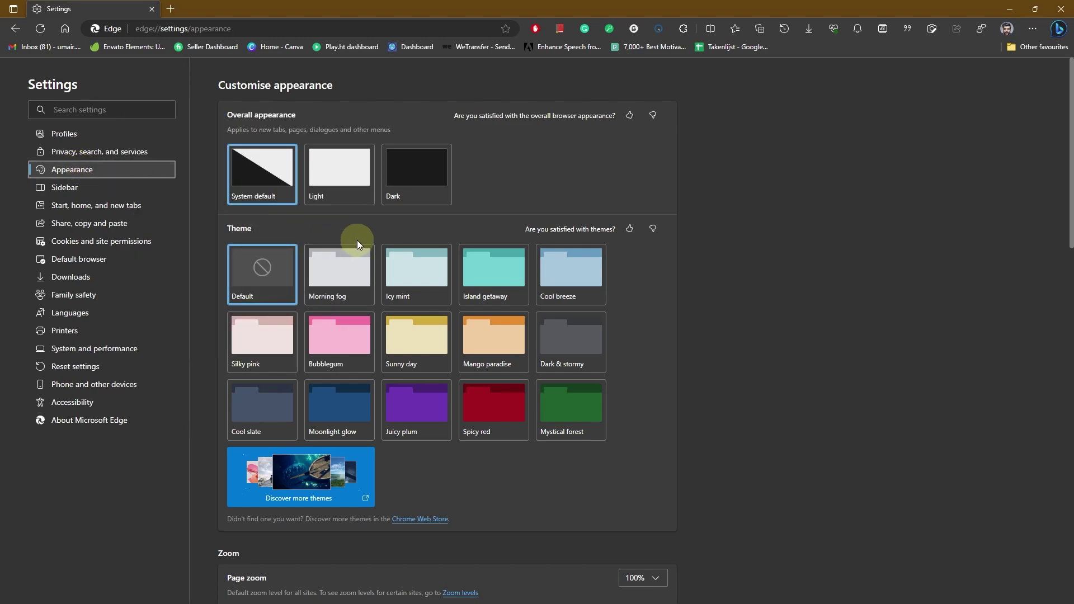
- Apply the Mystical forest theme, preview it in a new tab, and return to Appearance settings
left_click(576, 411)
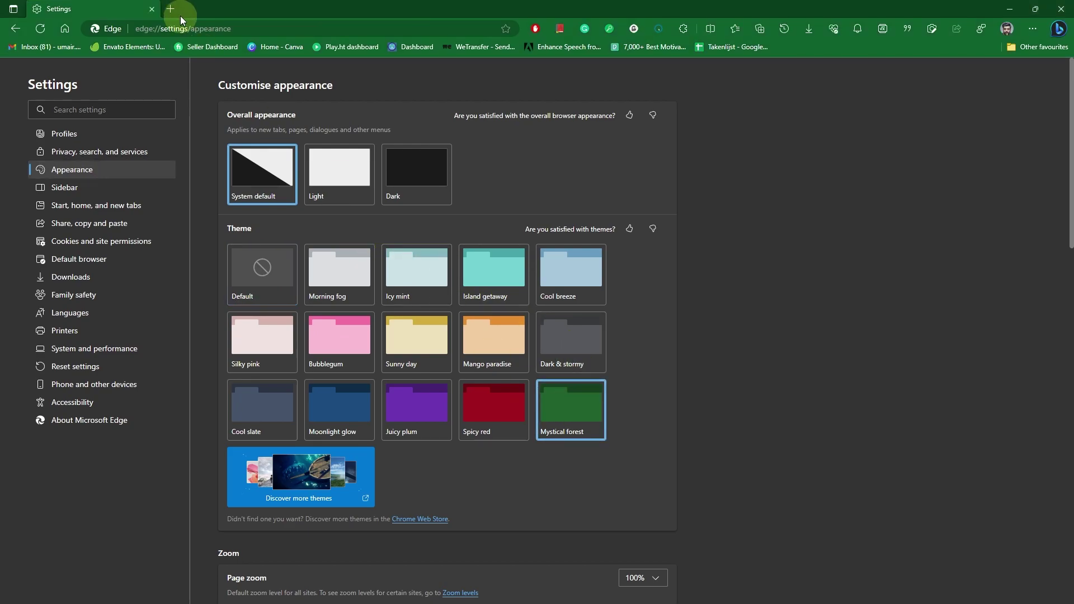
left_click(169, 9)
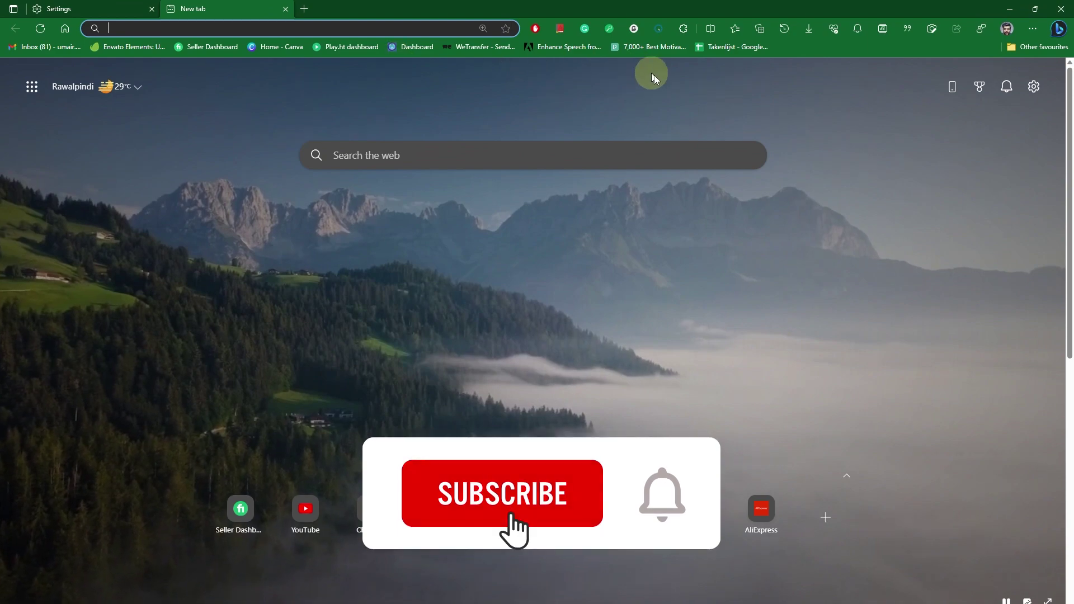
left_click(59, 9)
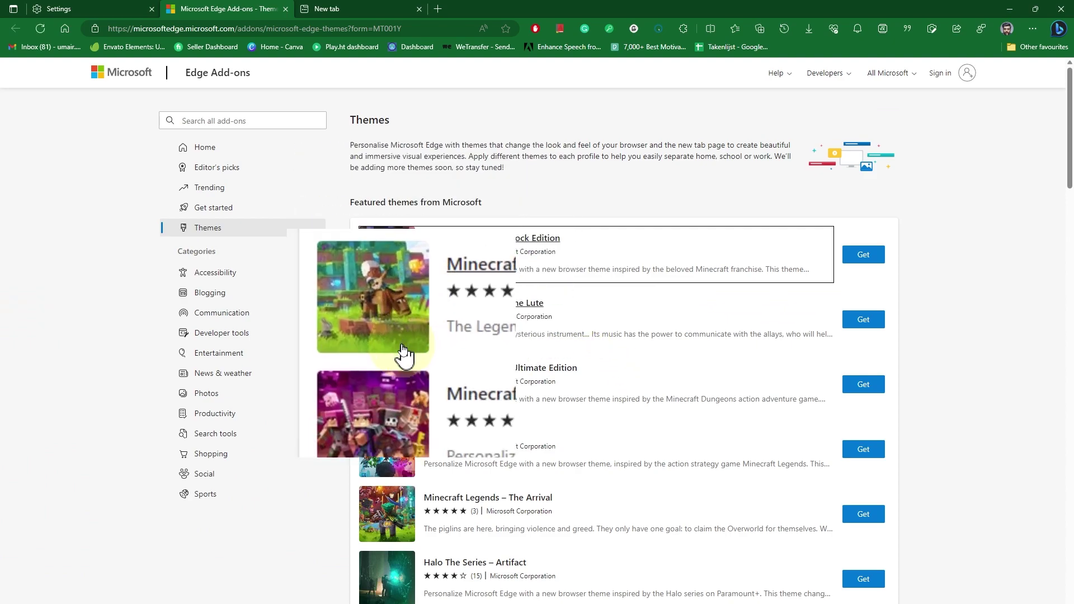
scroll(465, 350, "down", 5)
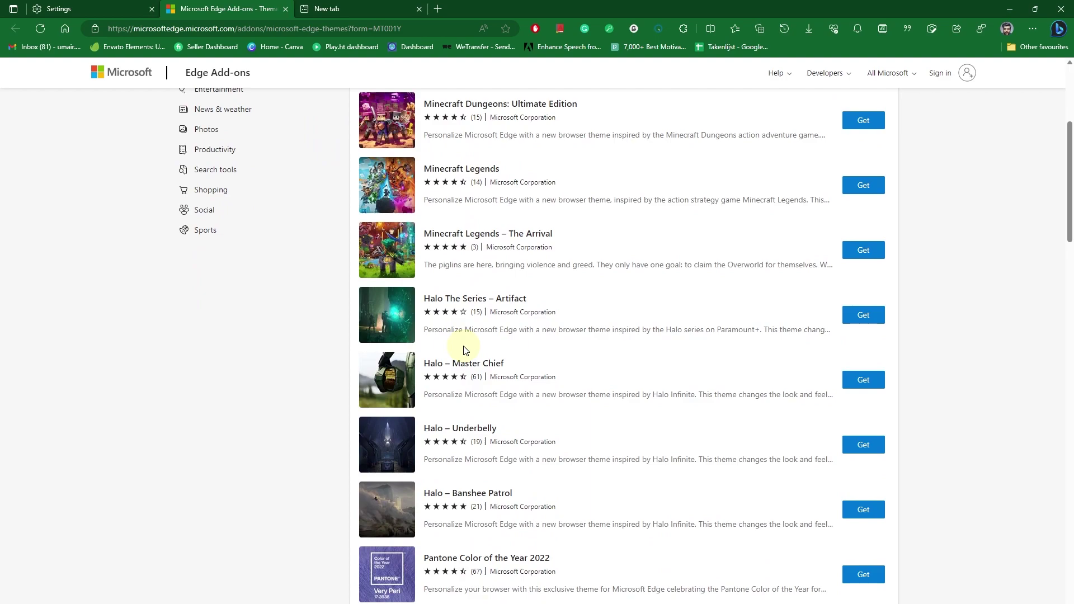
scroll(465, 350, "up", 5)
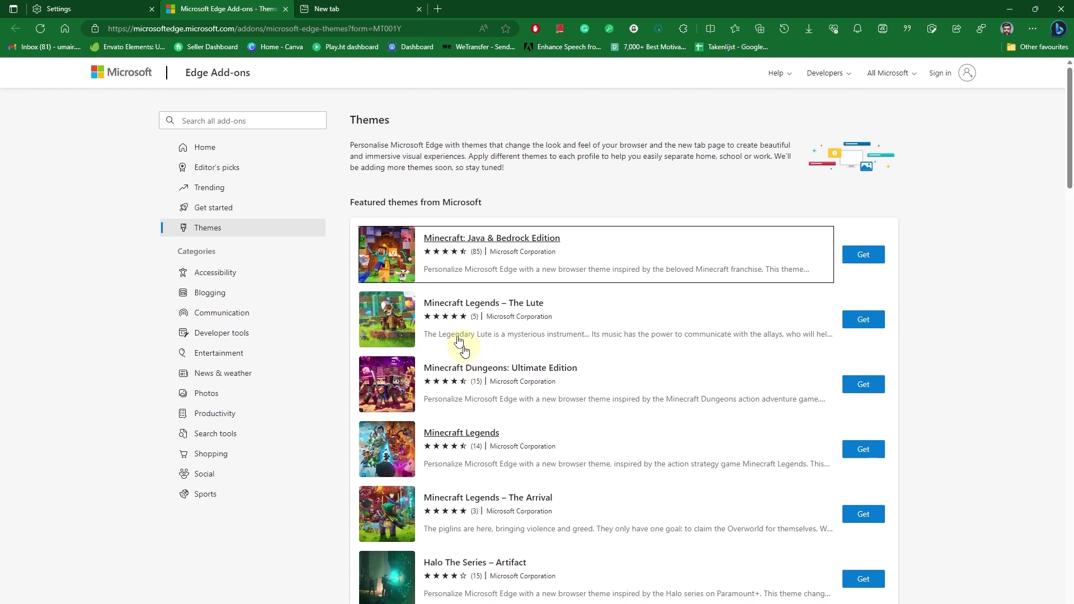
- Revisit Appearance settings and the Add-ons Themes page, then view the green new tab page
left_click(70, 10)
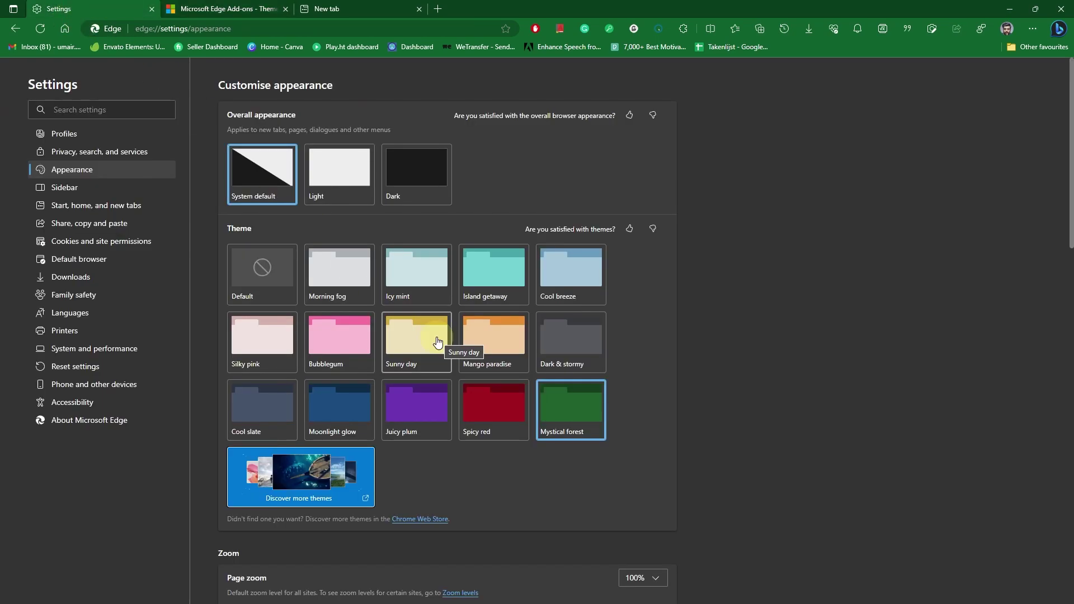
left_click(223, 9)
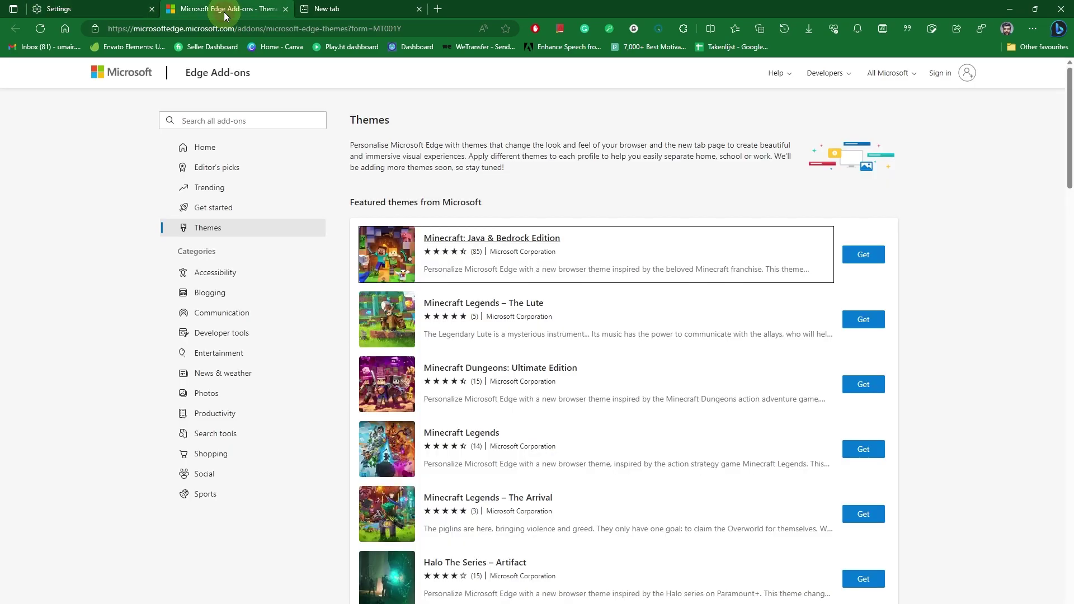
left_click(353, 10)
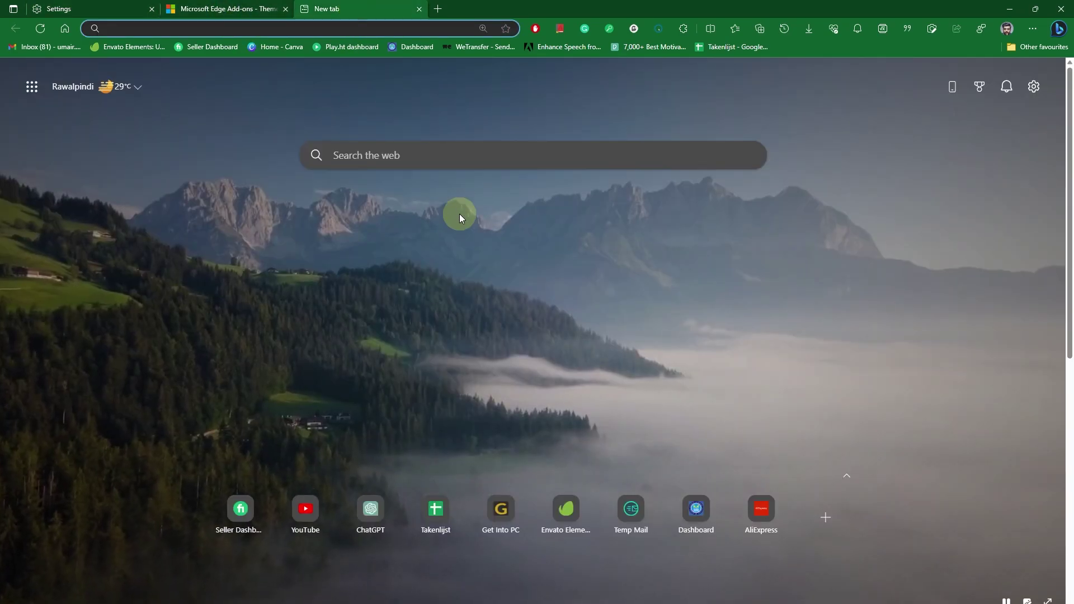